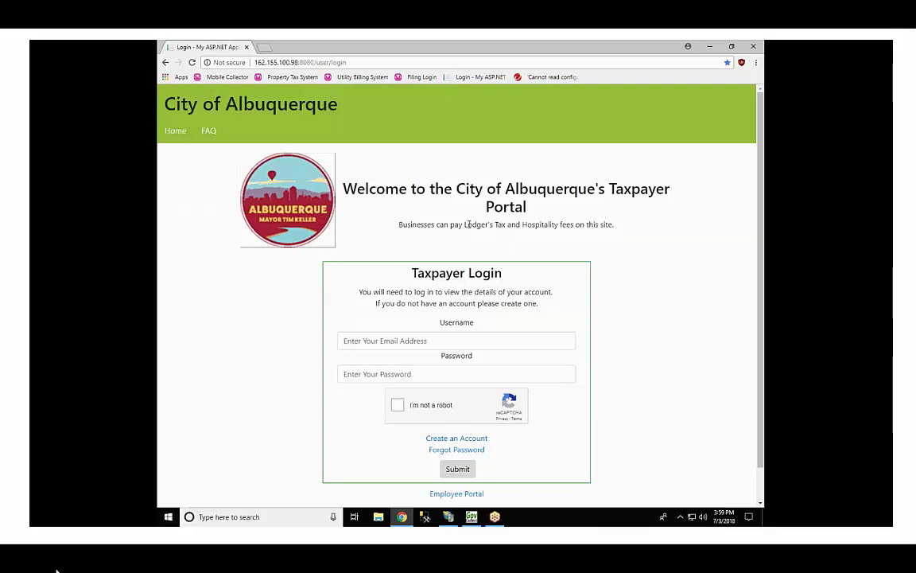
# Step: Register a new taxpayer account with the hotel's e-mail address and a confirmed four-digit password
pyautogui.click(442, 439)
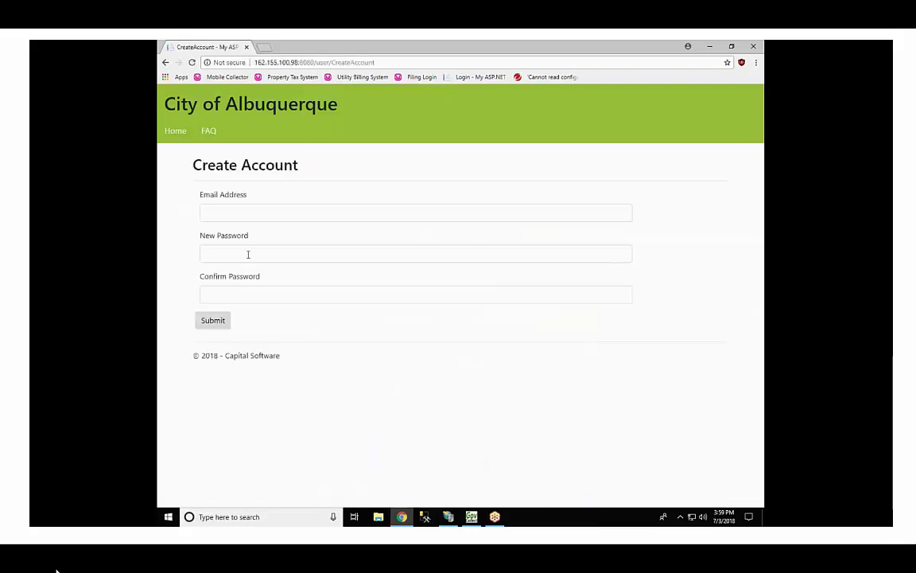
pyautogui.click(243, 213)
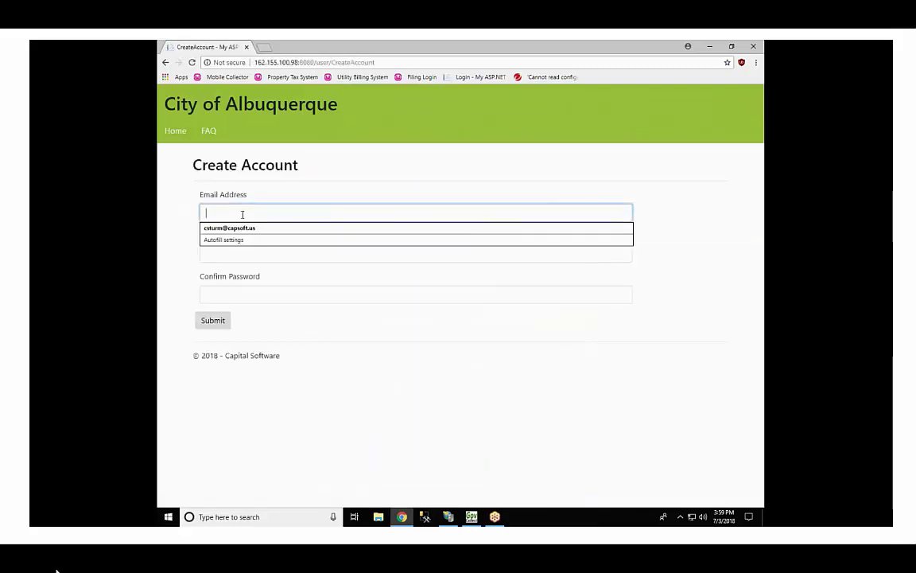
pyautogui.press('Tab')
pyautogui.write('1234')
pyautogui.press('Tab')
pyautogui.write('1234')
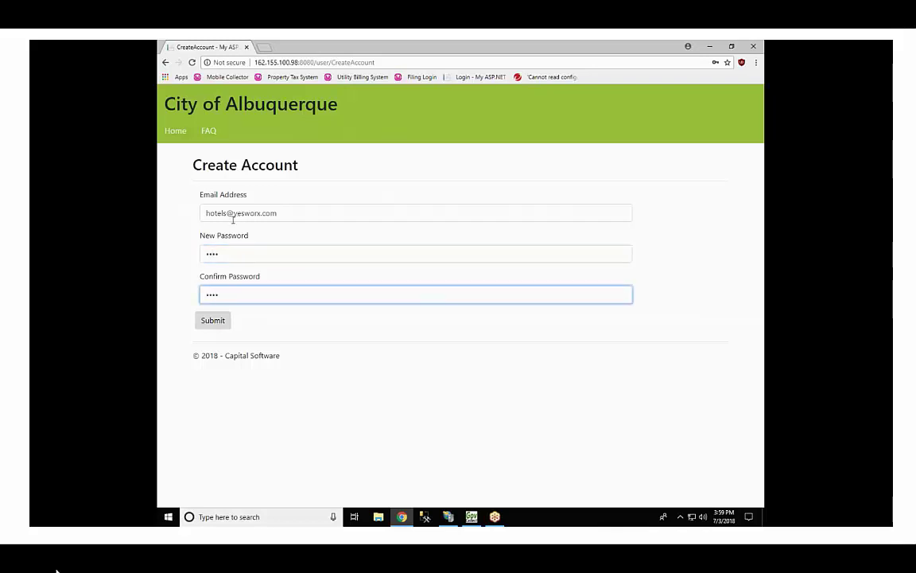
pyautogui.click(215, 321)
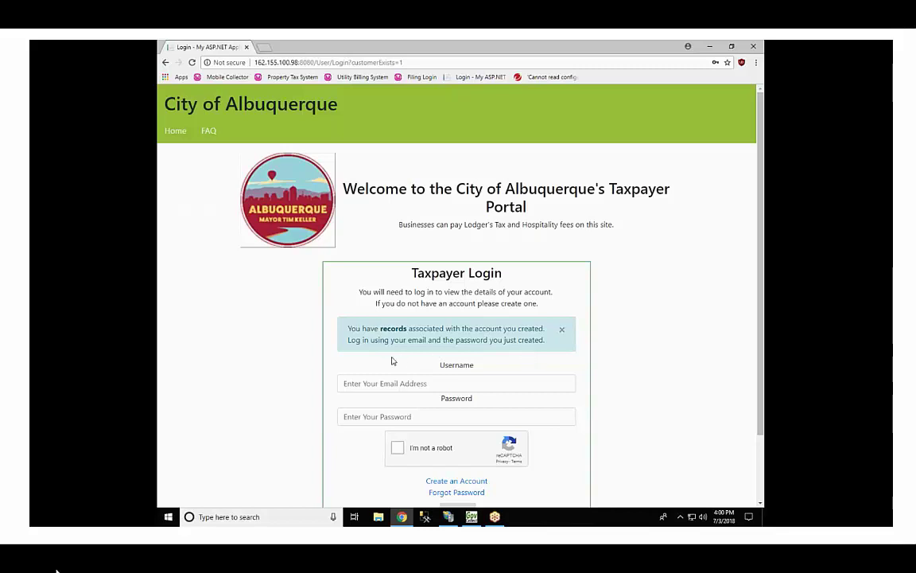
# Step: Enter the new account's e-mail and password at login and start the not-a-robot check
pyautogui.click(381, 384)
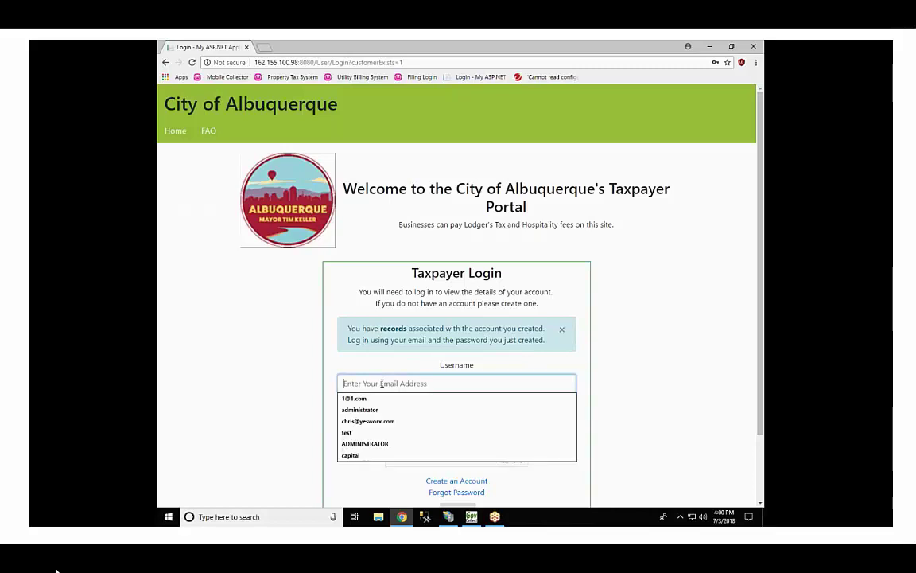
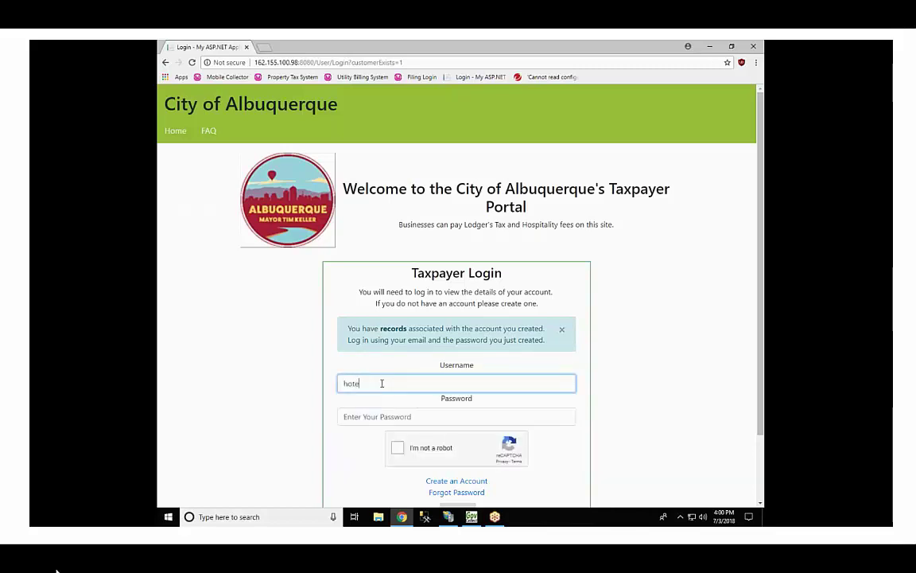
pyautogui.press('Tab')
pyautogui.write('••••')
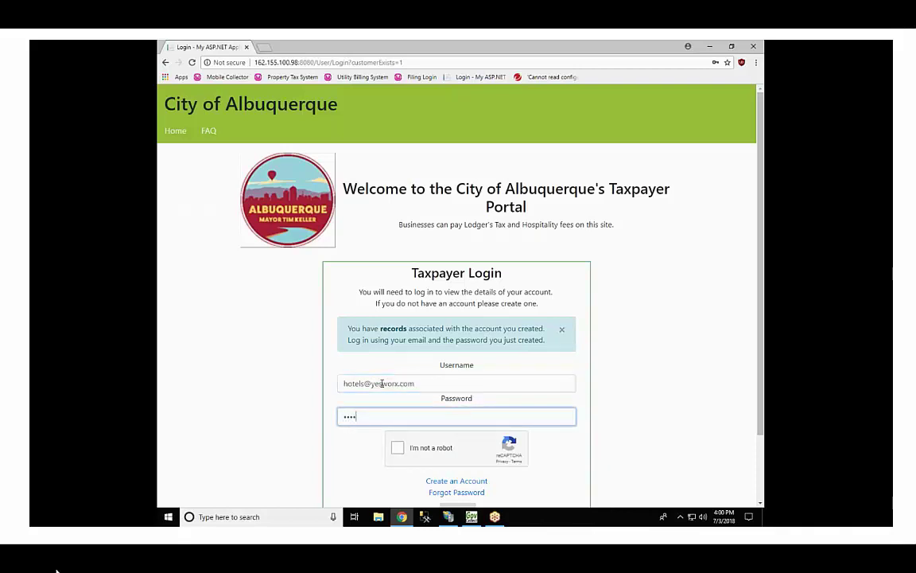
pyautogui.scroll(-1, 389, 393)
pyautogui.click(398, 402)
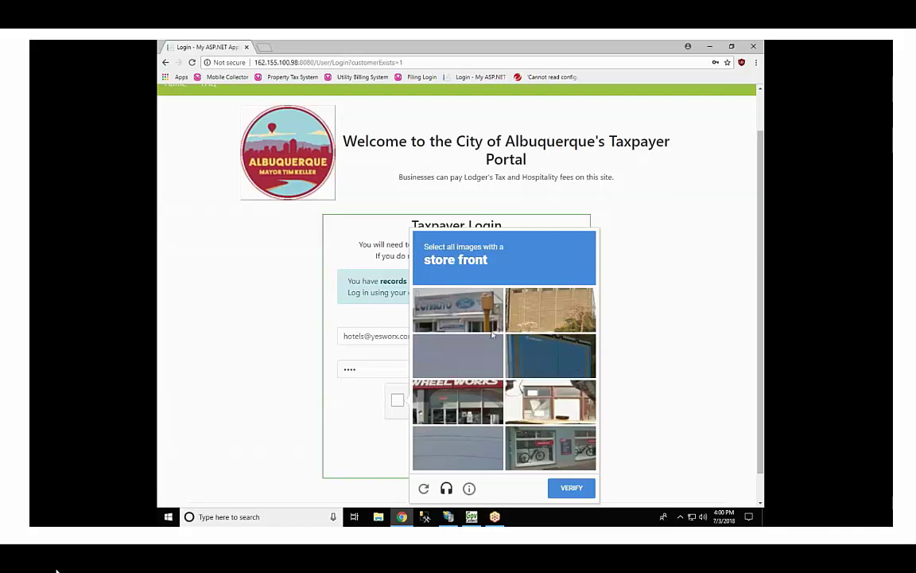
# Step: Solve the reCAPTCHA store-front challenge by selecting the five shop pictures
pyautogui.click(444, 302)
pyautogui.click(566, 363)
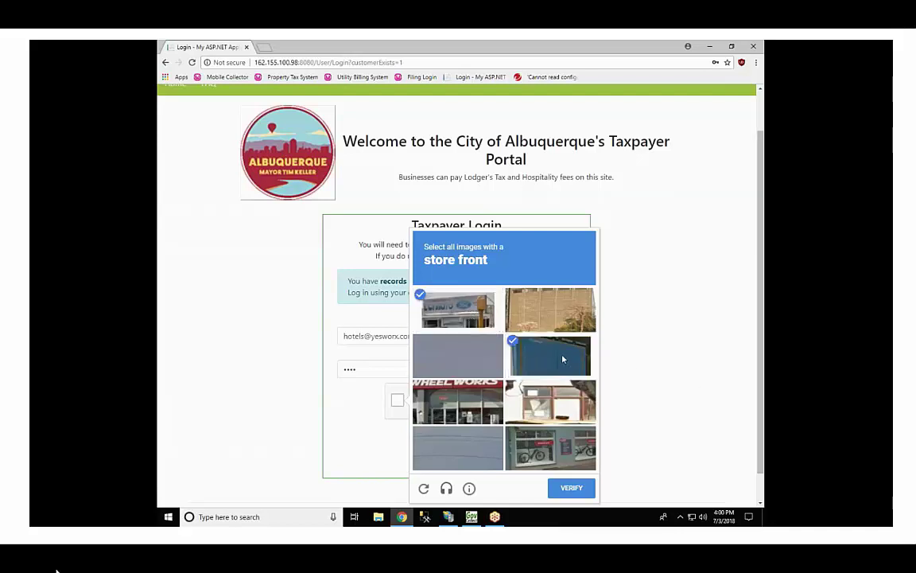
pyautogui.click(457, 402)
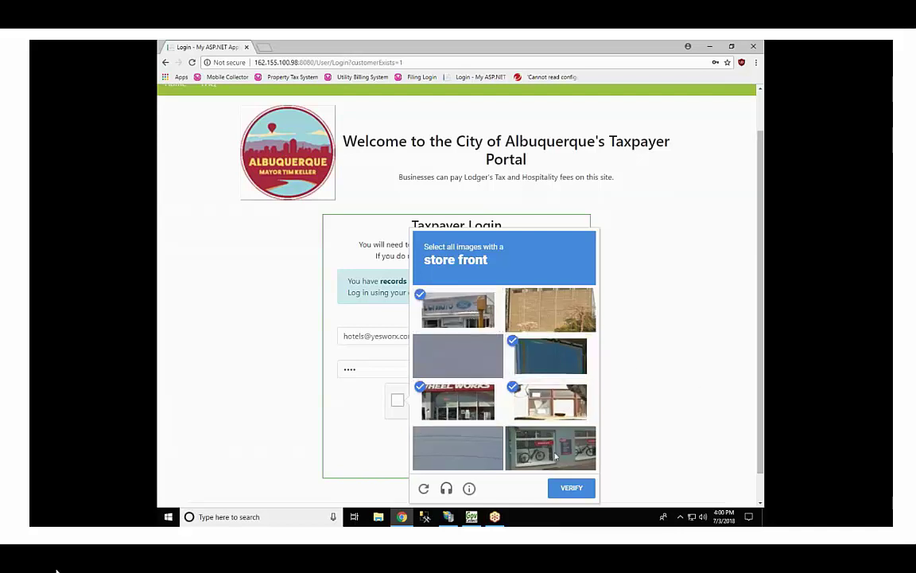
pyautogui.click(566, 404)
pyautogui.click(555, 453)
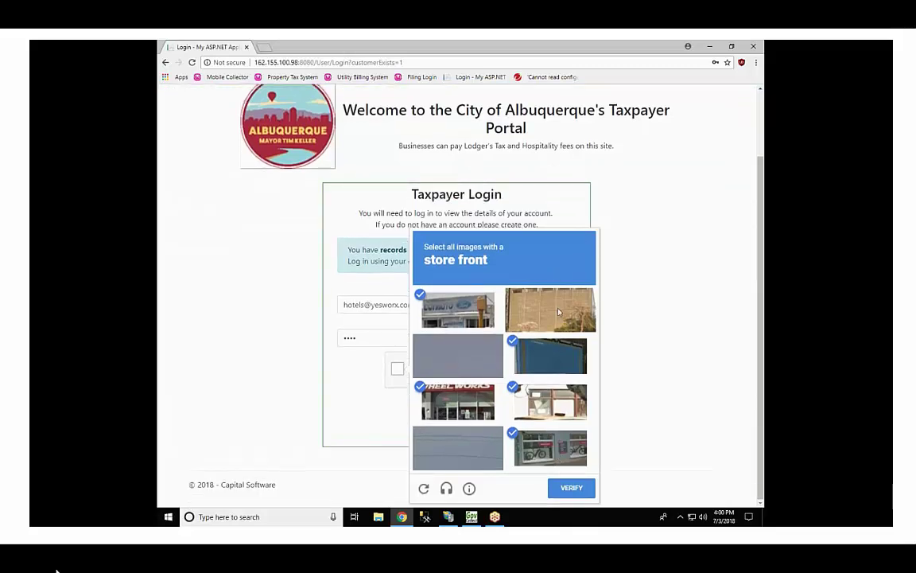
pyautogui.click(563, 489)
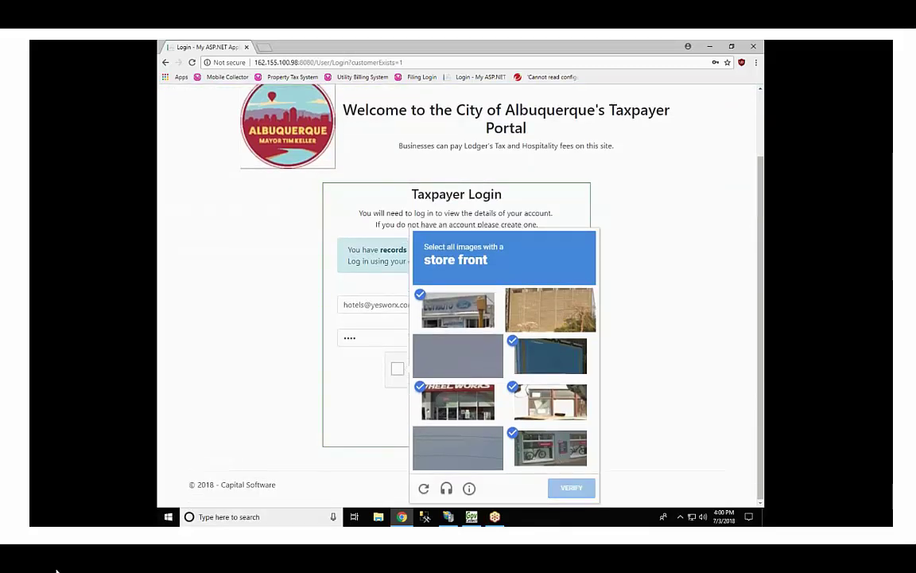
# Step: Pass the bridge picture challenge and submit the login
pyautogui.click(433, 302)
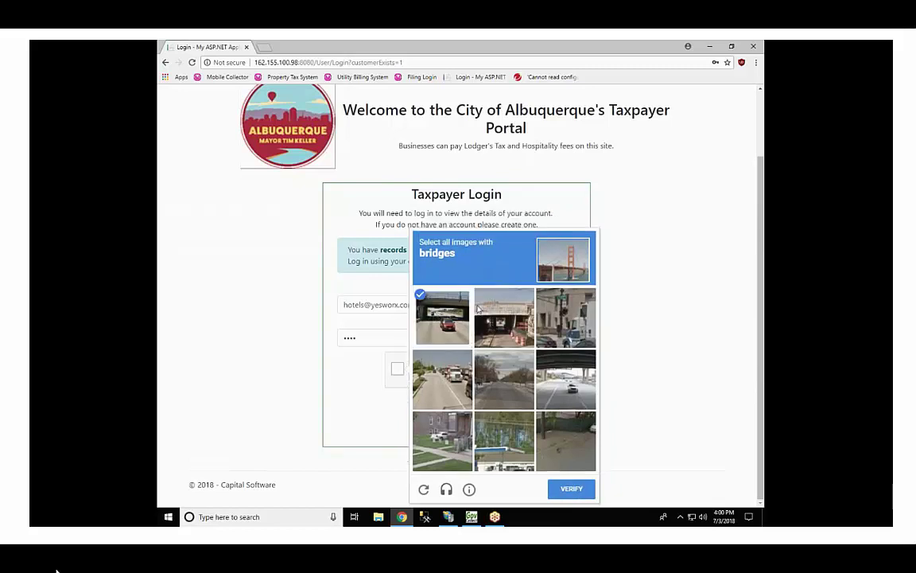
pyautogui.click(493, 301)
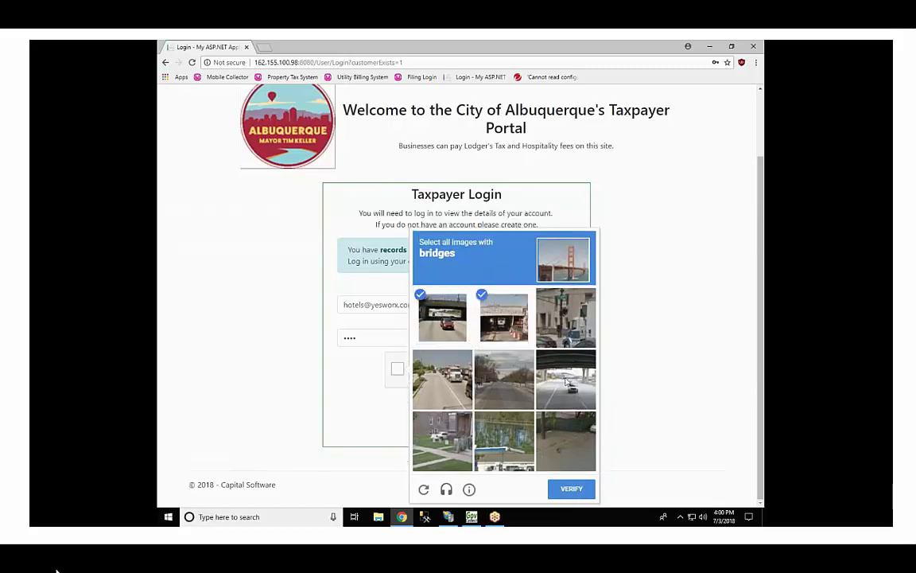
pyautogui.click(578, 373)
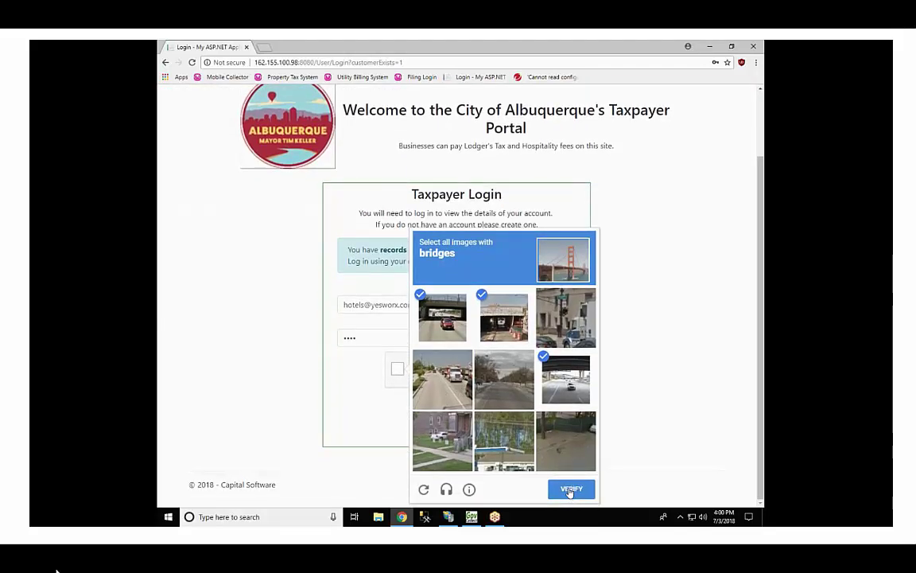
pyautogui.click(569, 490)
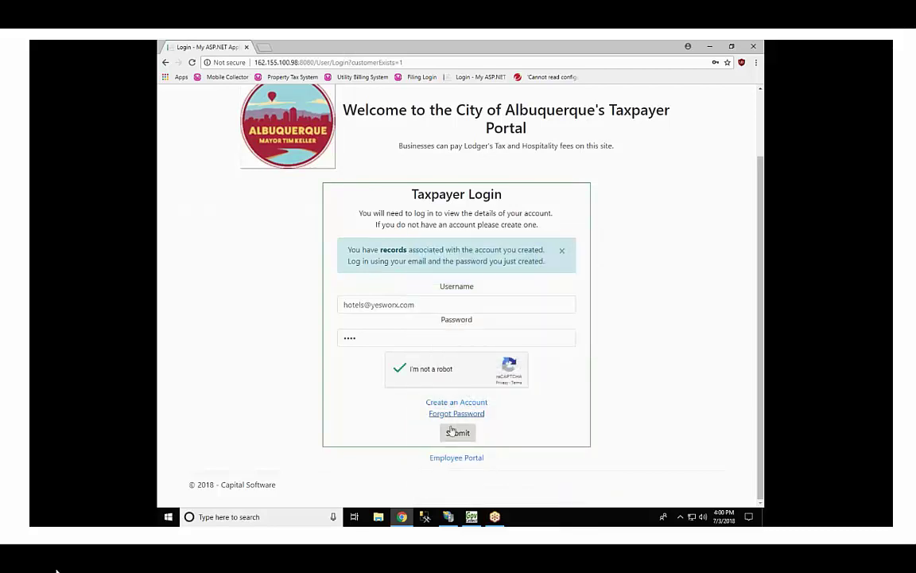
pyautogui.click(459, 435)
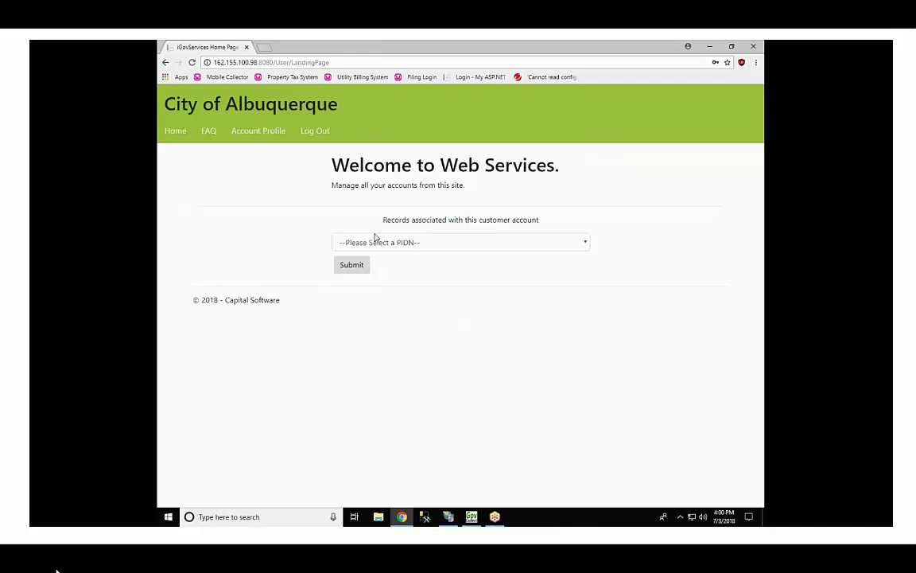
pyautogui.click(583, 248)
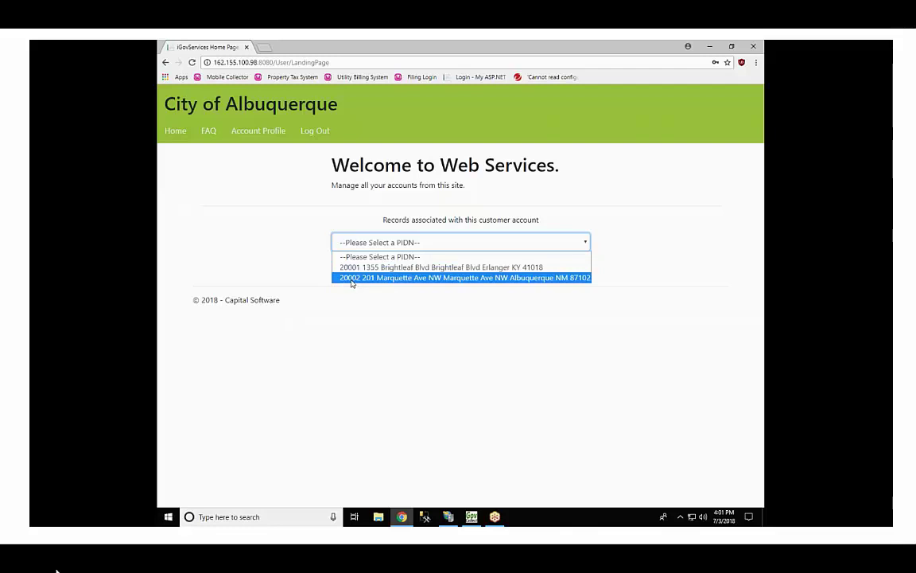
pyautogui.click(426, 279)
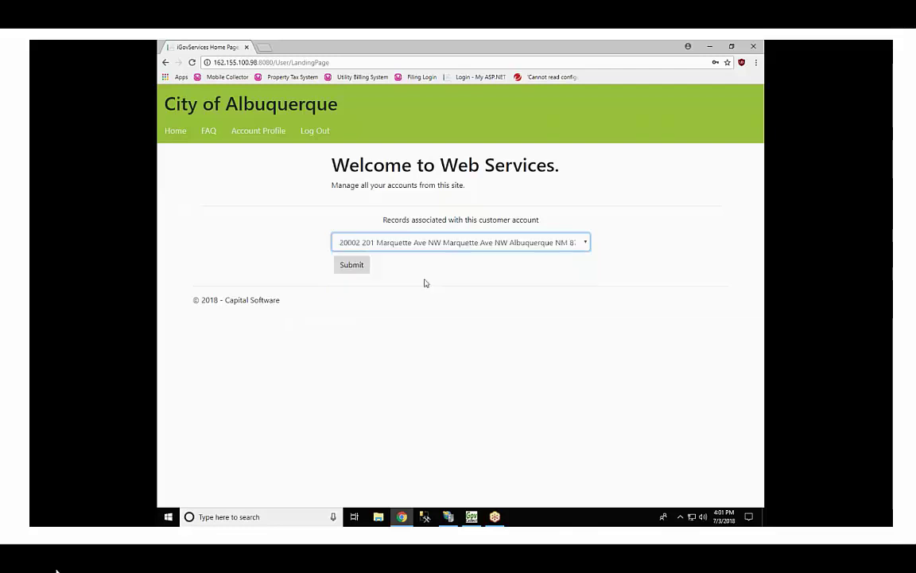
pyautogui.click(352, 267)
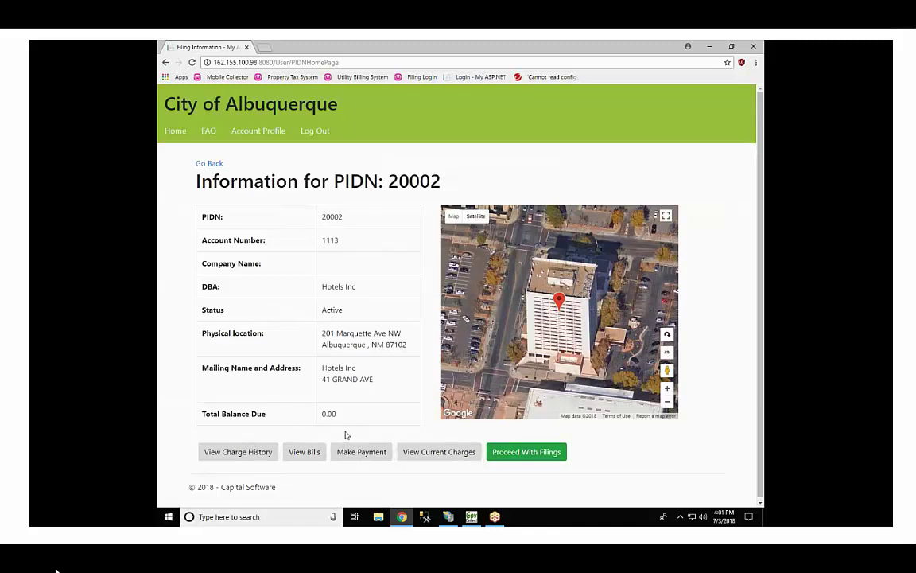
pyautogui.click(536, 453)
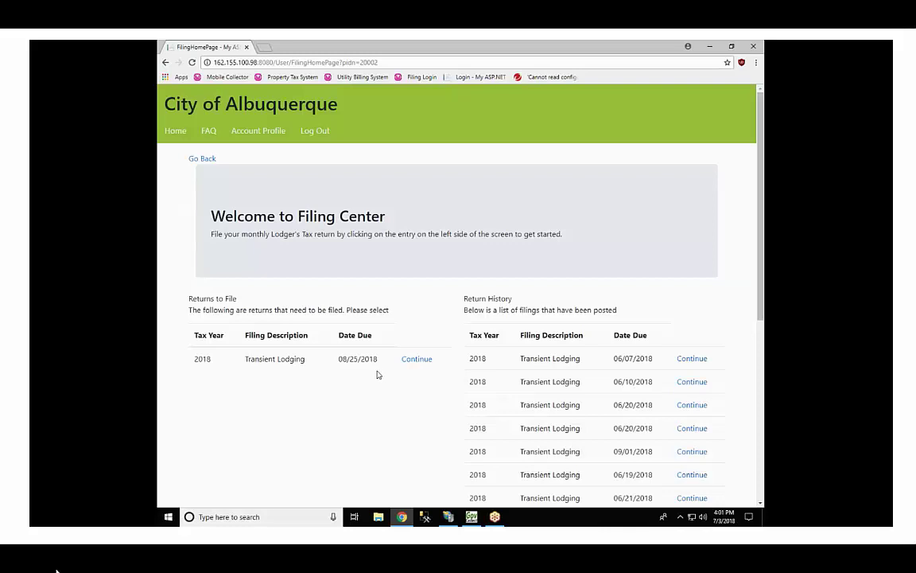
# Step: Continue the pending 2018 Transient Lodging return due 08/25/2018
pyautogui.click(413, 362)
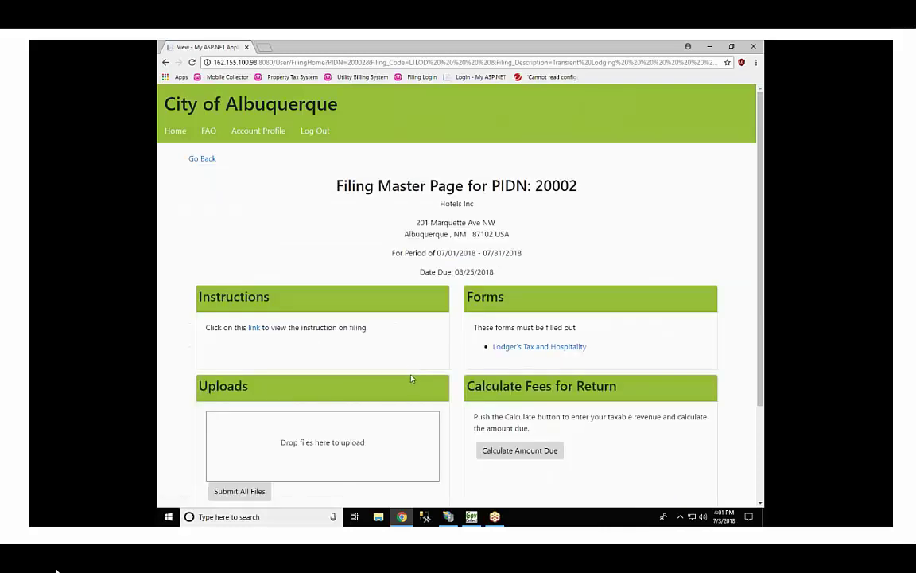
pyautogui.scroll(-1, 417, 374)
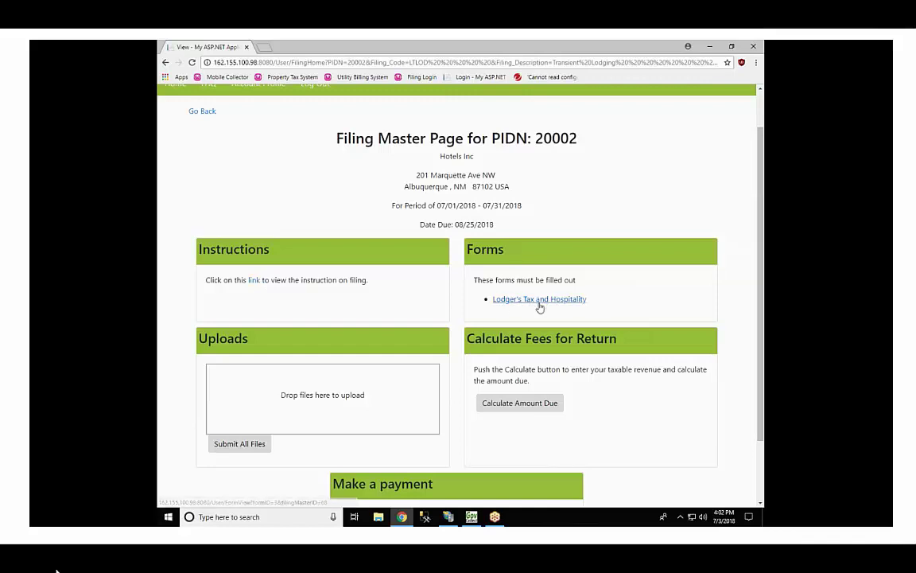
# Step: Submit the Lodger's Tax form with 10000 revenue, 40 room nights and 5 exempt nights
pyautogui.click(529, 303)
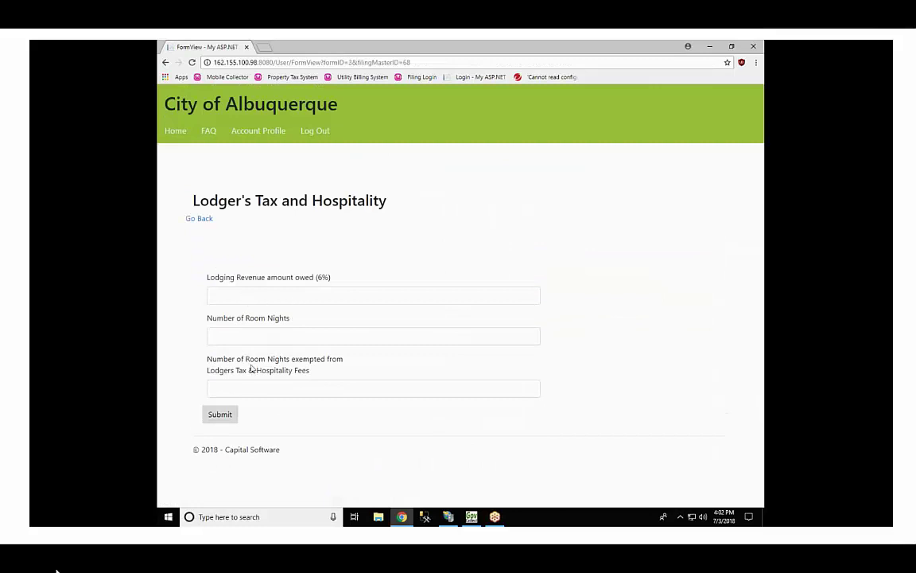
pyautogui.click(248, 295)
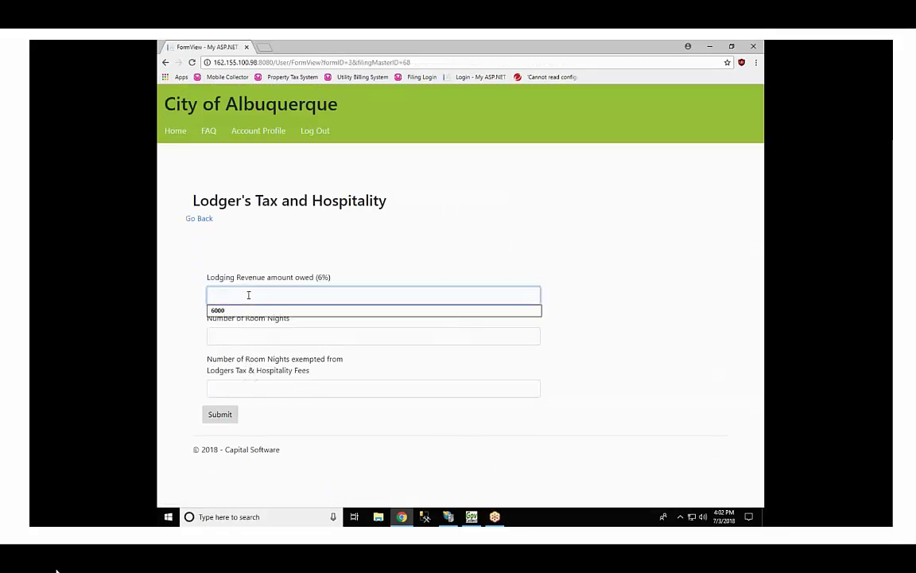
pyautogui.write('10000')
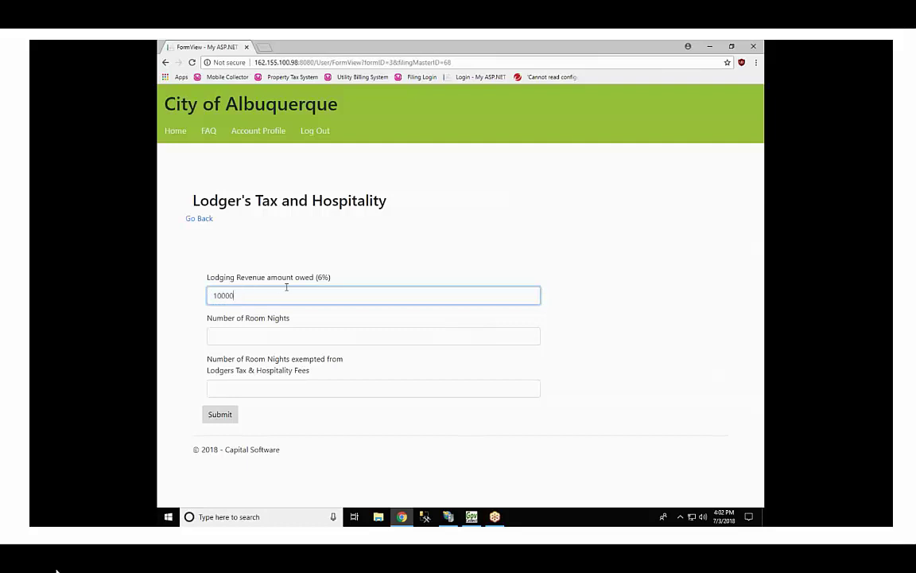
pyautogui.click(275, 335)
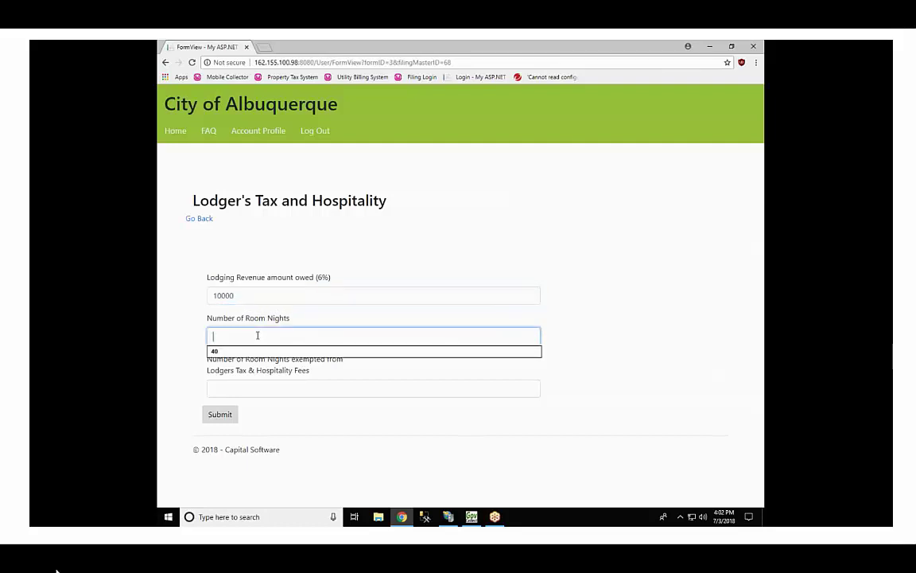
pyautogui.write('40')
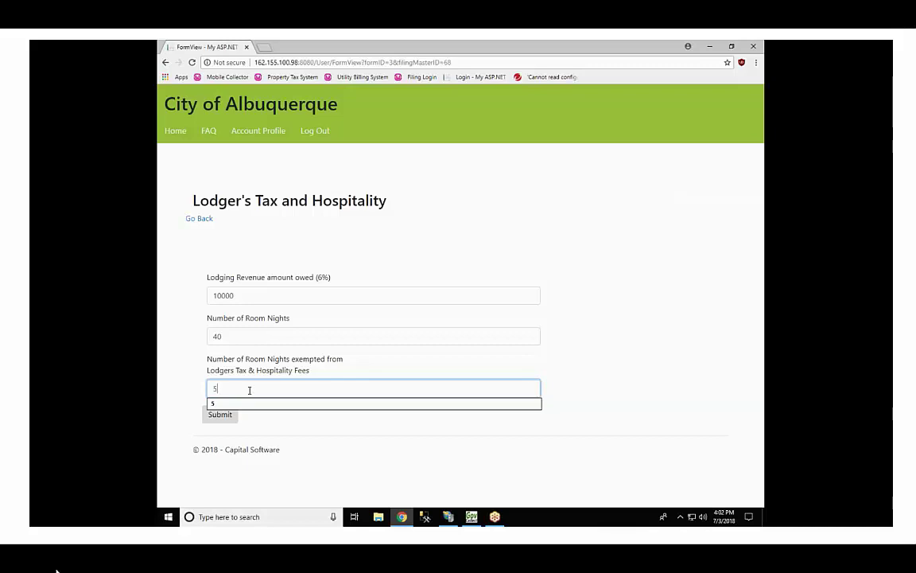
pyautogui.click(415, 440)
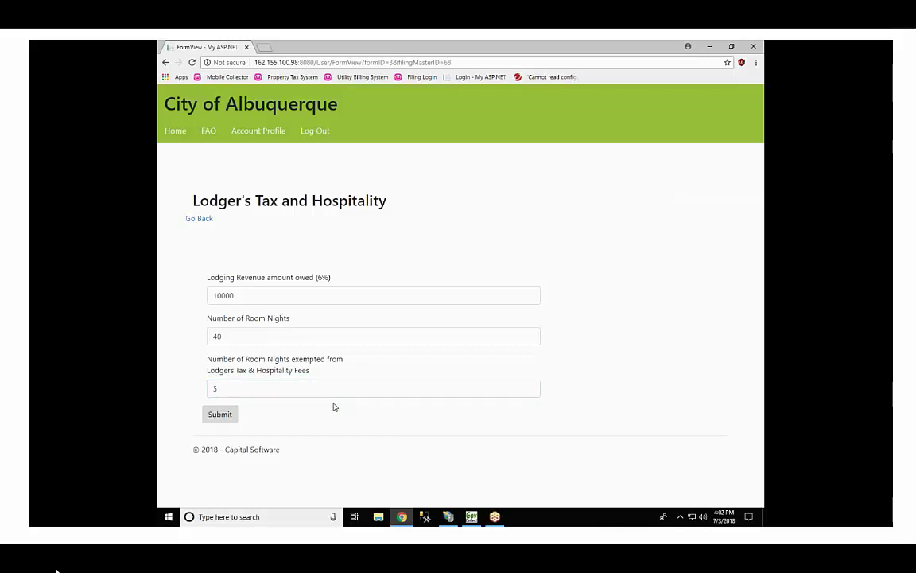
pyautogui.click(219, 415)
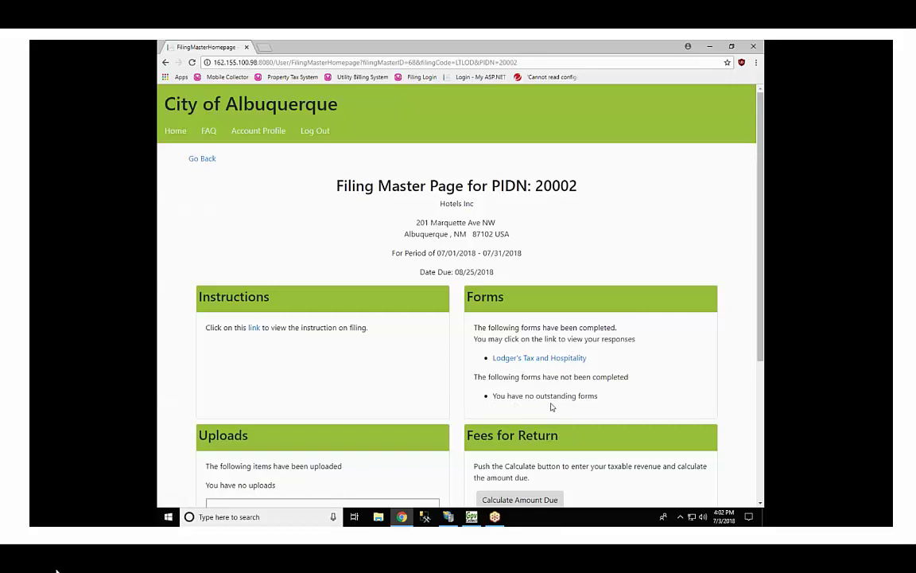
# Step: Scroll the Filing Master Page down to the Fees for Return section
pyautogui.scroll(-2, 551, 406)
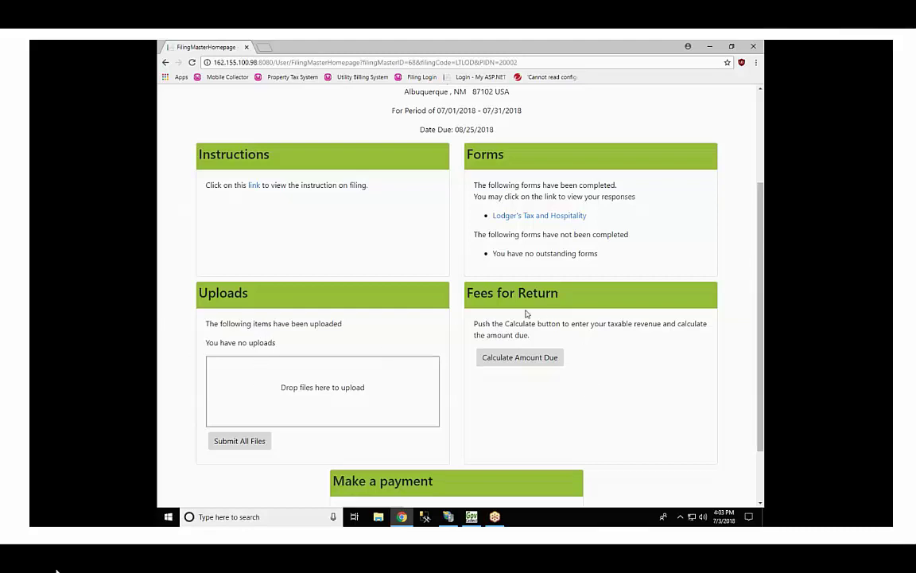
# Step: Calculate fees on 10000 revenue per line (100.00 hospitality, 500.00 lodging) and finalize the filing
pyautogui.click(521, 357)
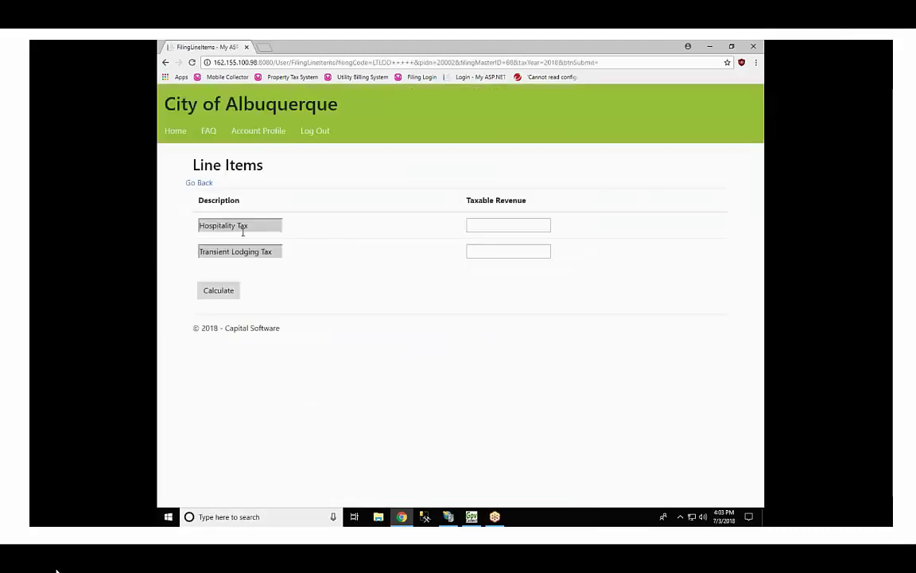
pyautogui.click(505, 226)
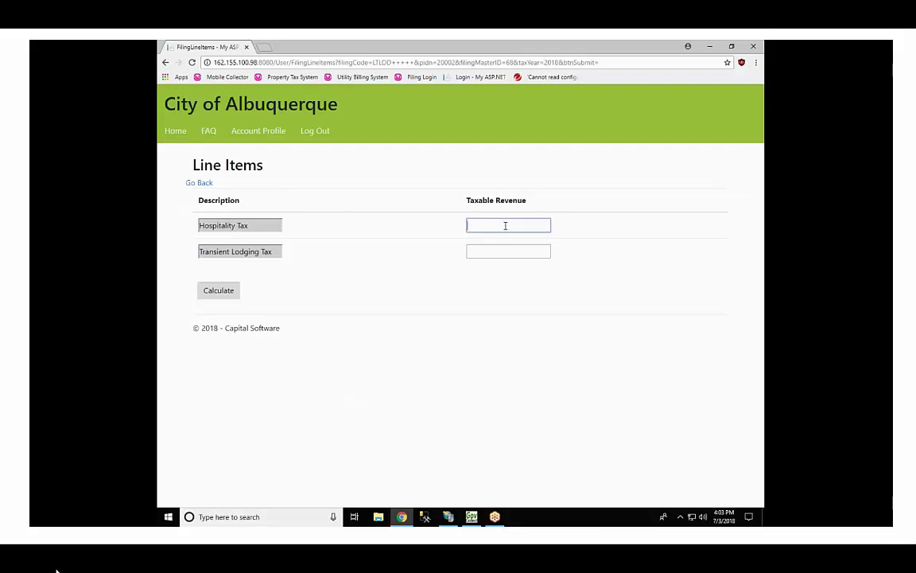
pyautogui.write('10000')
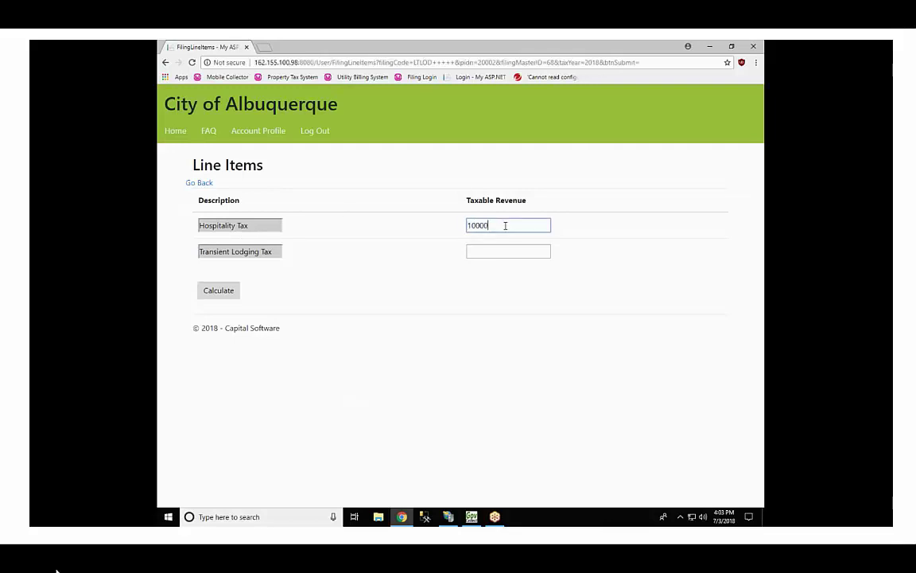
pyautogui.click(496, 252)
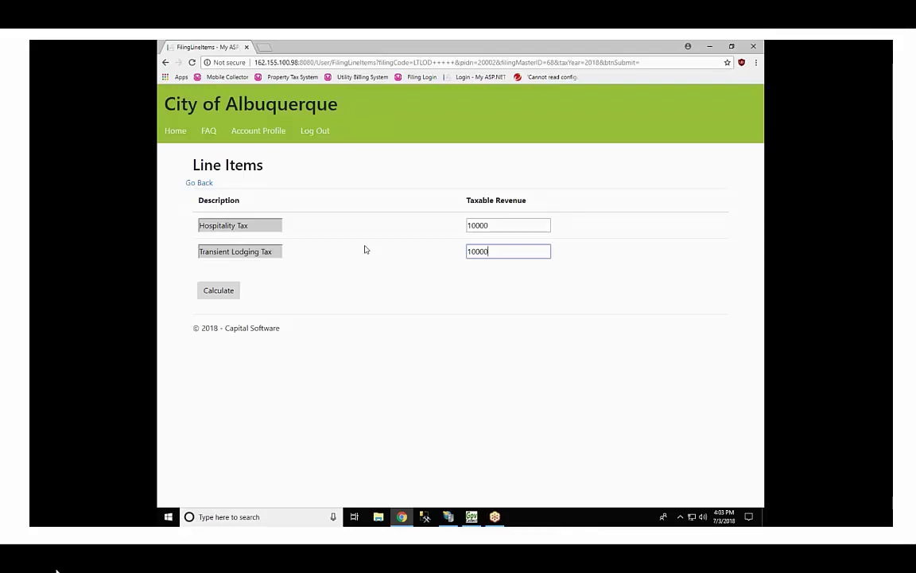
pyautogui.click(216, 290)
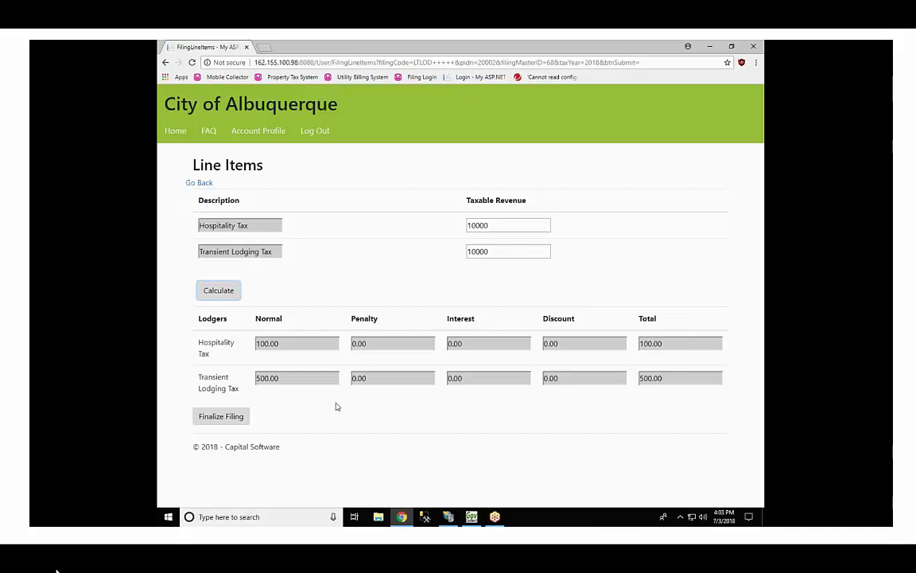
pyautogui.click(225, 417)
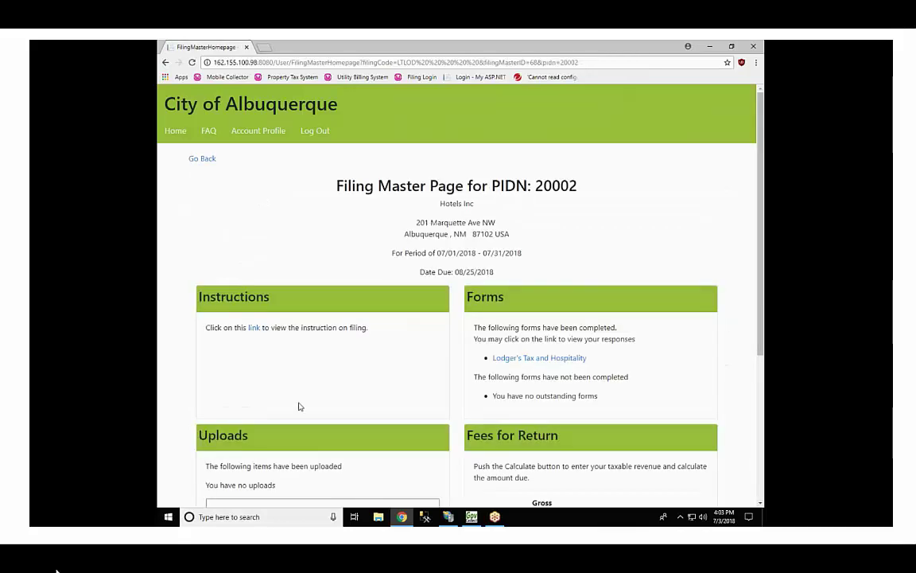
# Step: Select both tax rows for payment and submit the $600.00 subtotal
pyautogui.scroll(-3, 298, 404)
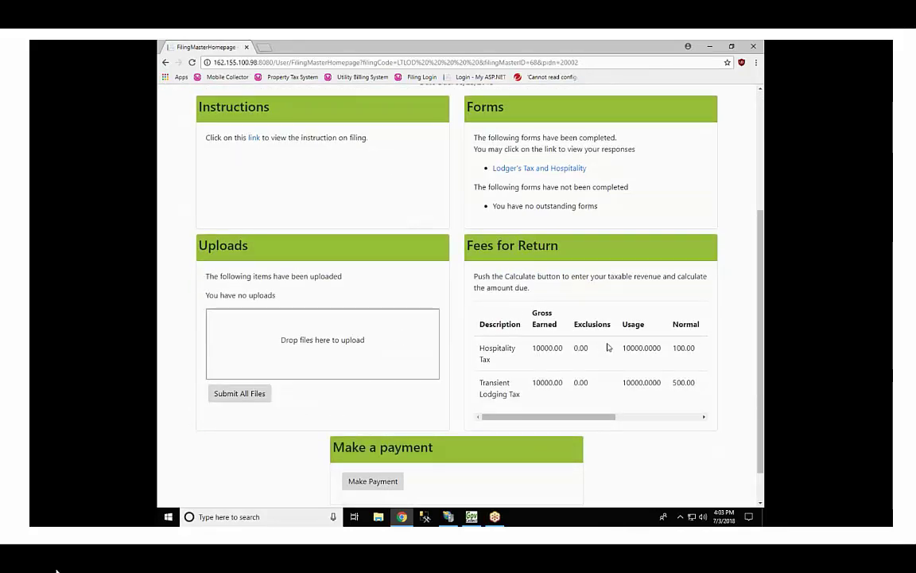
pyautogui.scroll(-1, 585, 342)
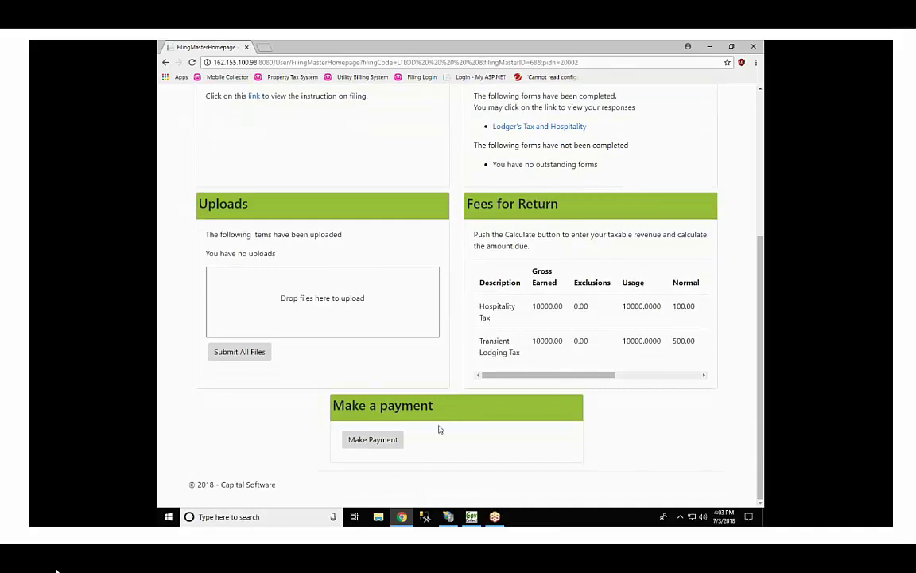
pyautogui.click(384, 441)
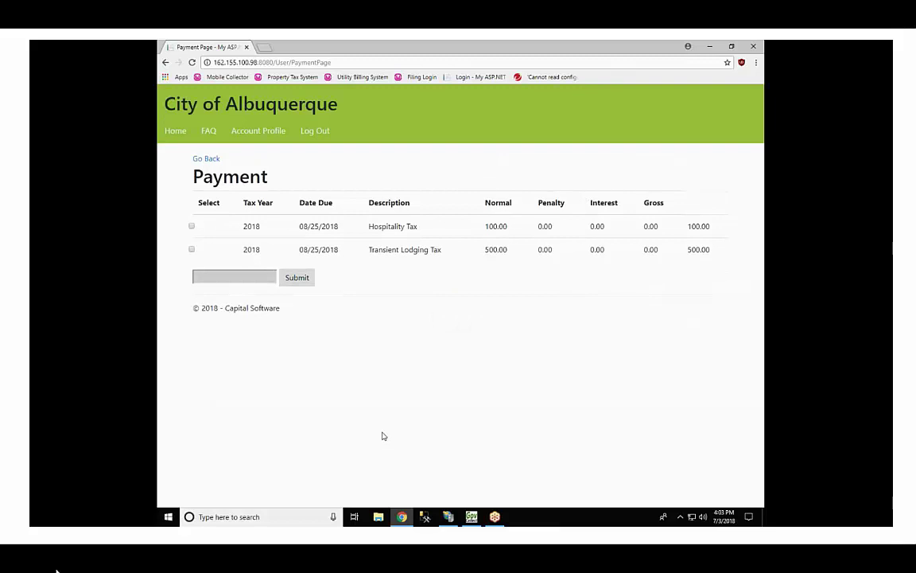
pyautogui.click(192, 226)
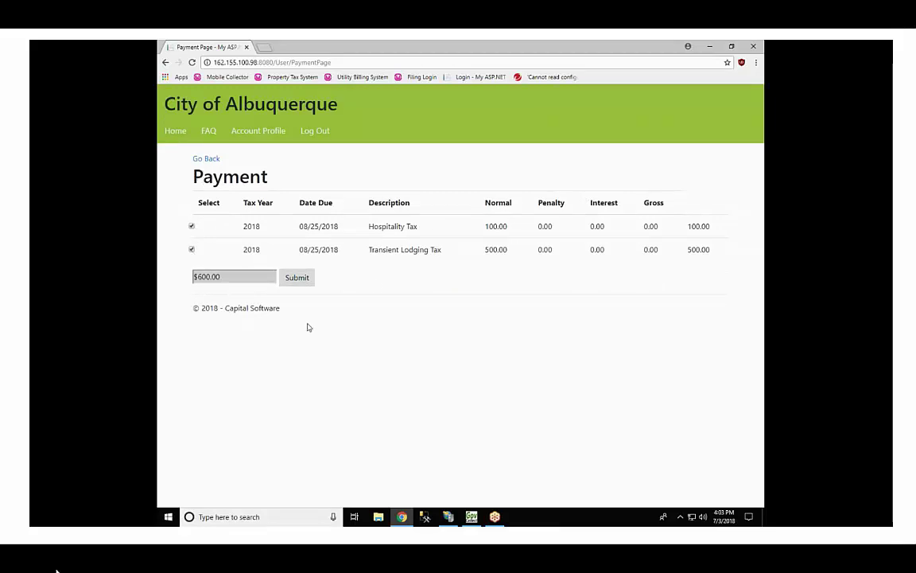
pyautogui.click(300, 279)
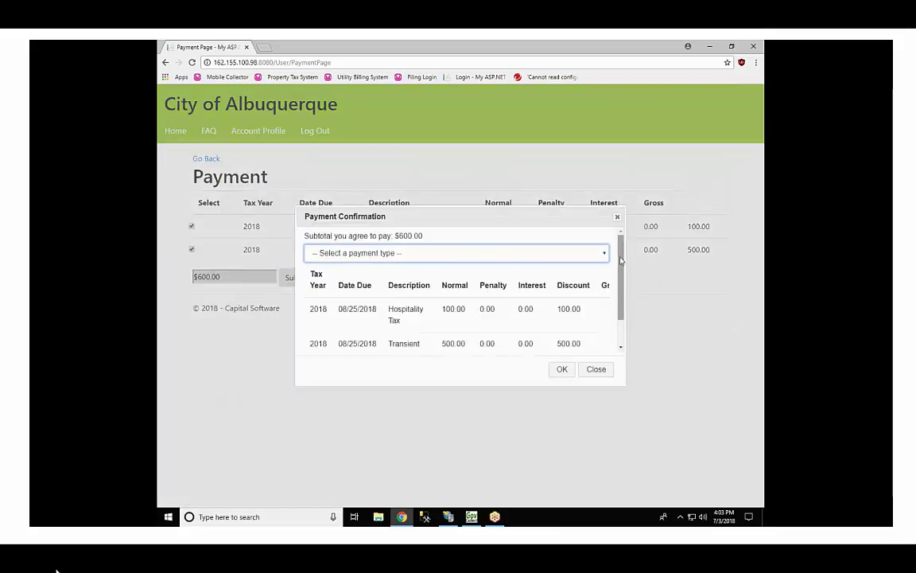
# Step: Choose Credit Card Online as the payment type and confirm
pyautogui.click(603, 255)
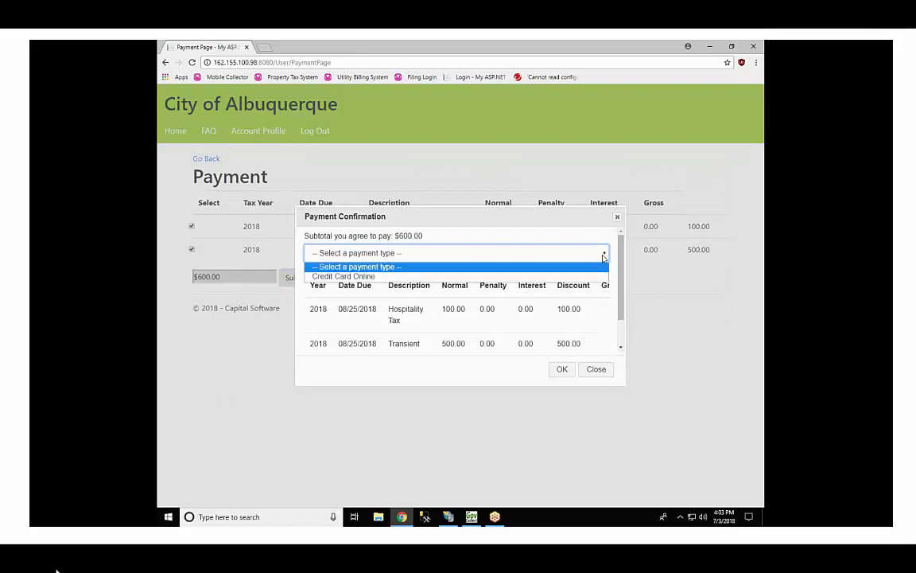
pyautogui.click(374, 276)
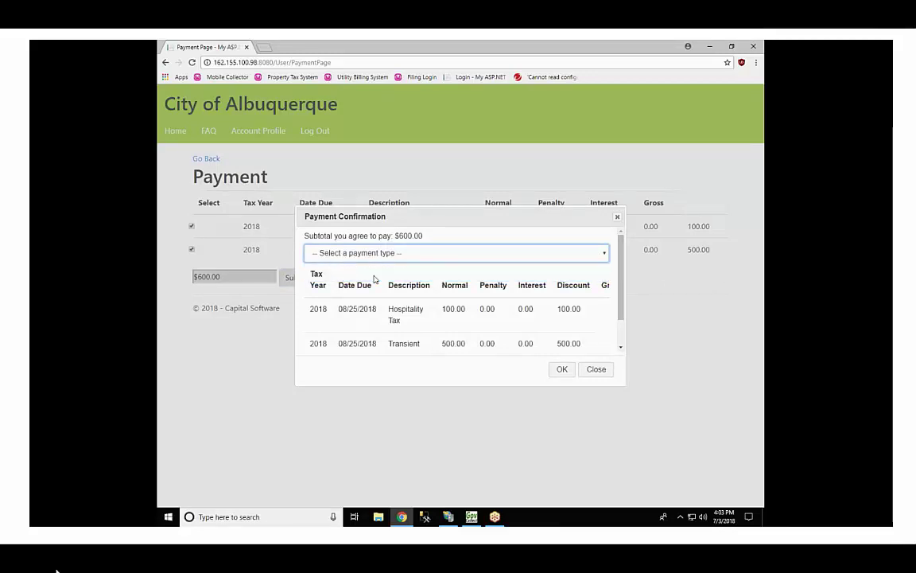
pyautogui.click(559, 369)
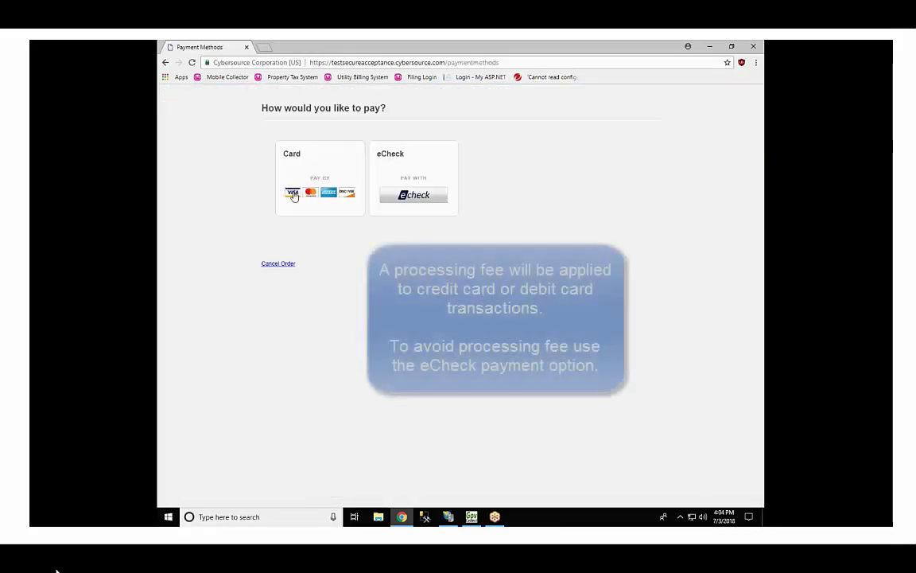
# Step: Pay the $600.00 order by card using the saved Visa details
pyautogui.click(294, 195)
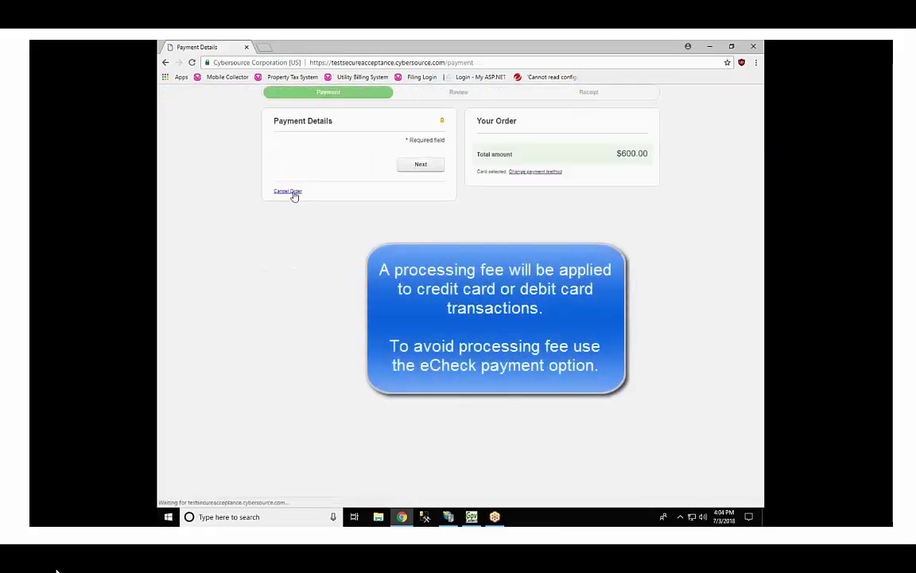
pyautogui.click(303, 205)
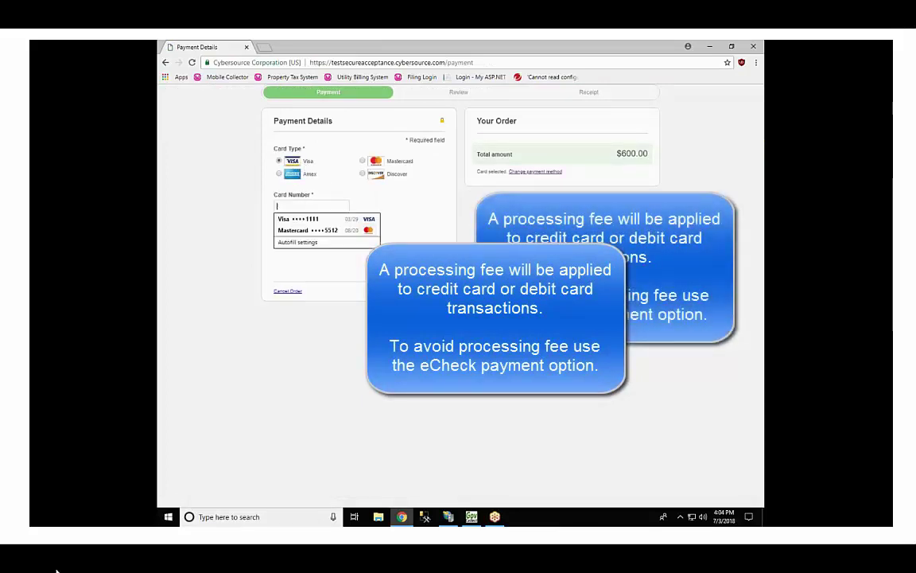
pyautogui.click(305, 227)
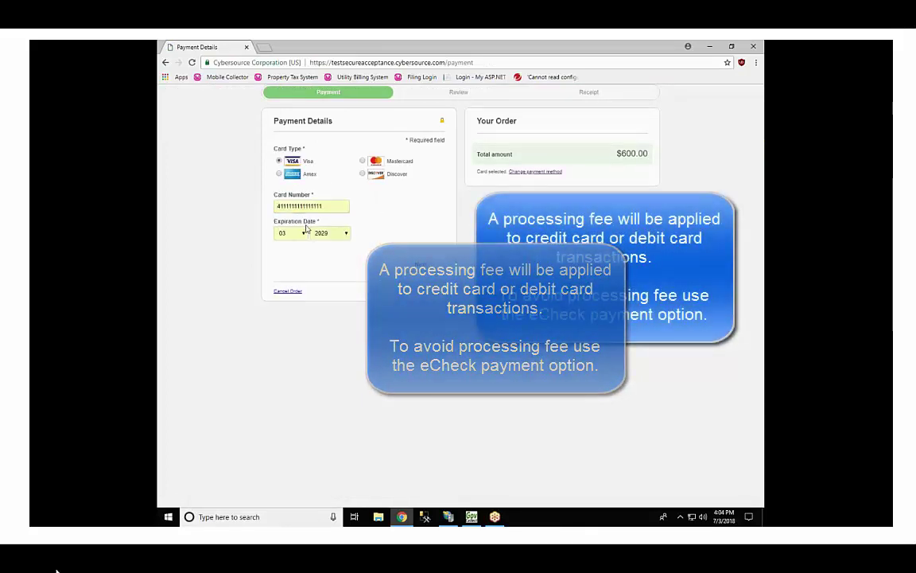
pyautogui.click(423, 264)
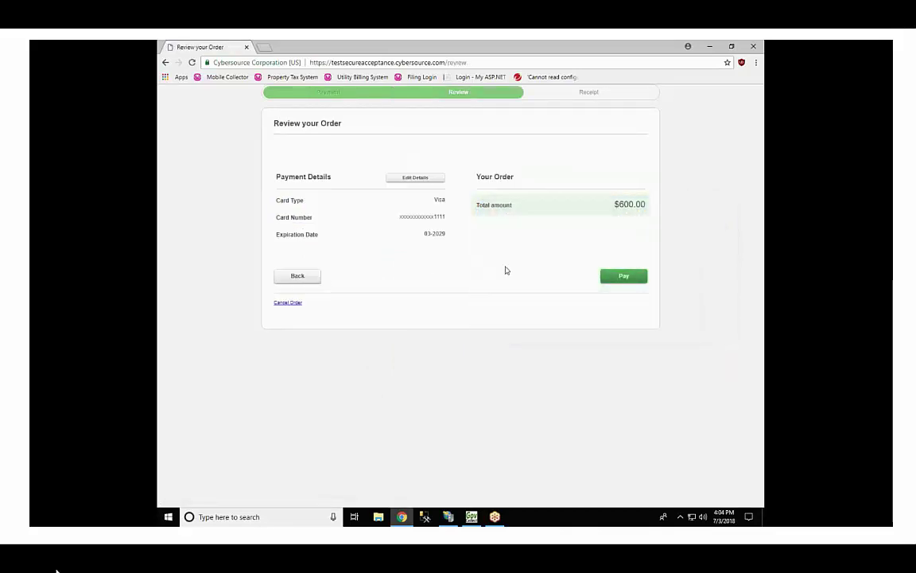
pyautogui.click(625, 276)
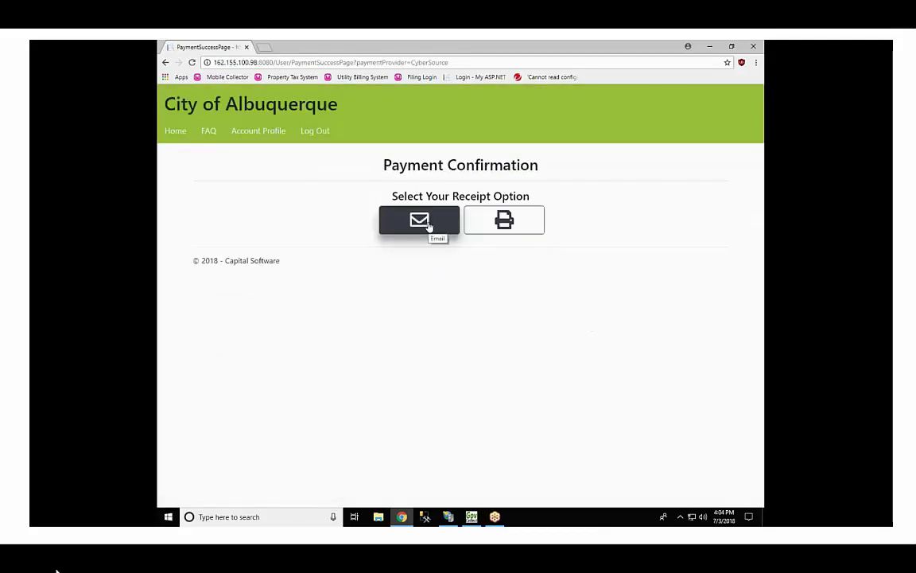
# Step: View the Payment Confirmation page with its email and print receipt options
pyautogui.click(591, 55)
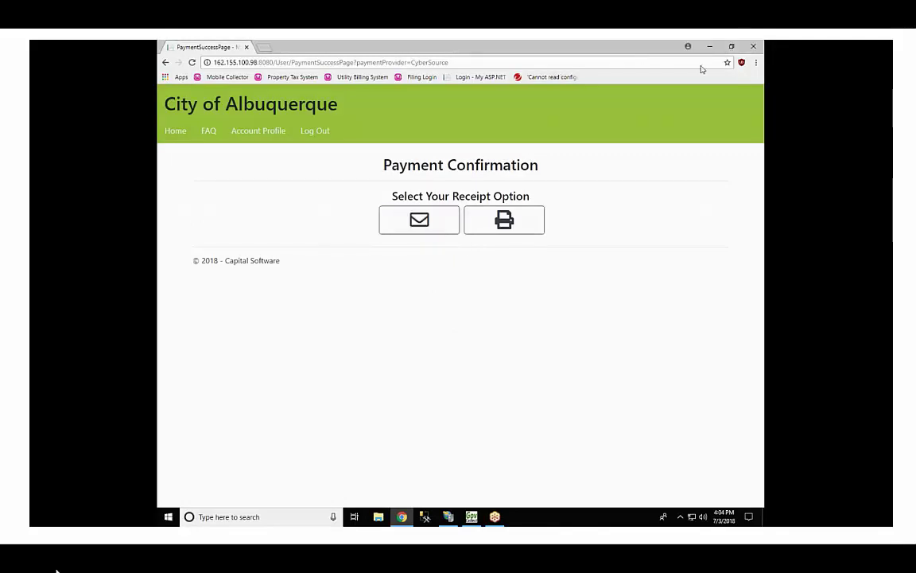